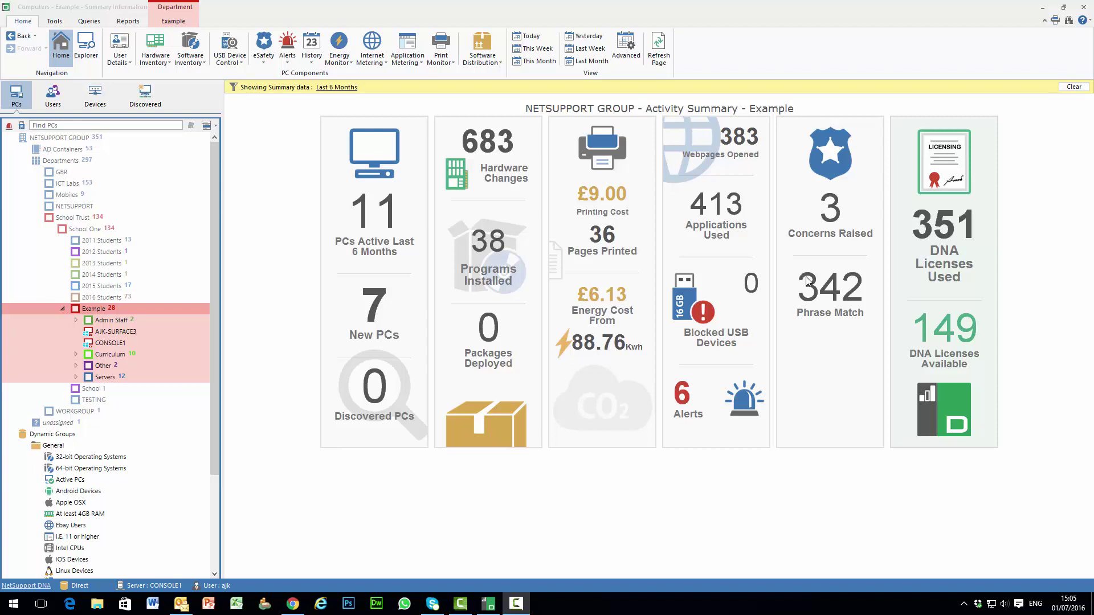
- Switch to the Explorer thumbnail view, glance at Curriculum's PCs, then return to Example's PCs
left_click(86, 48)
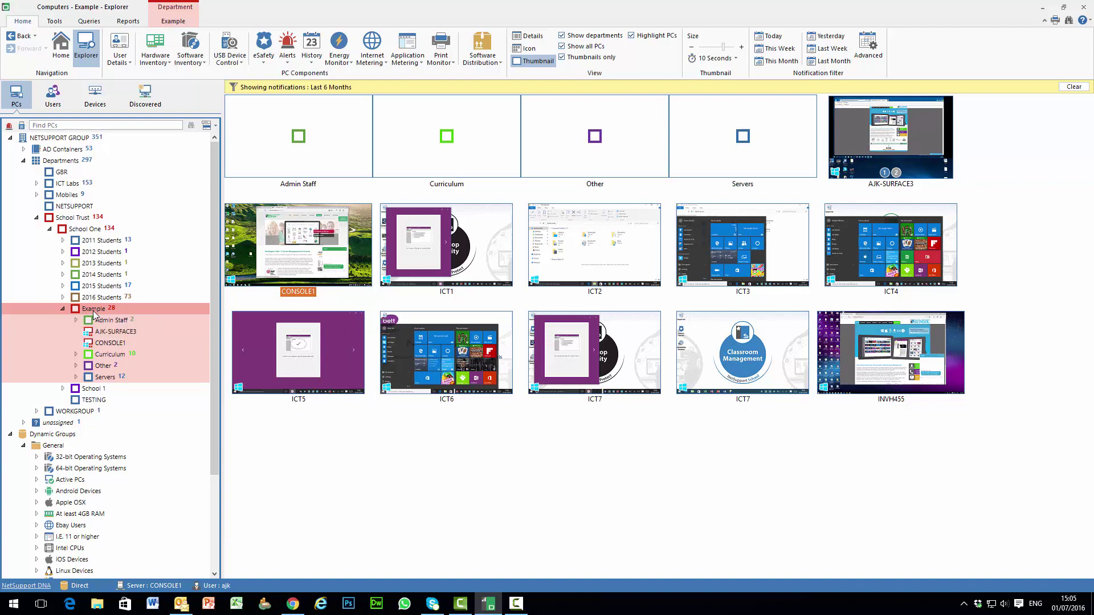
left_click(111, 354)
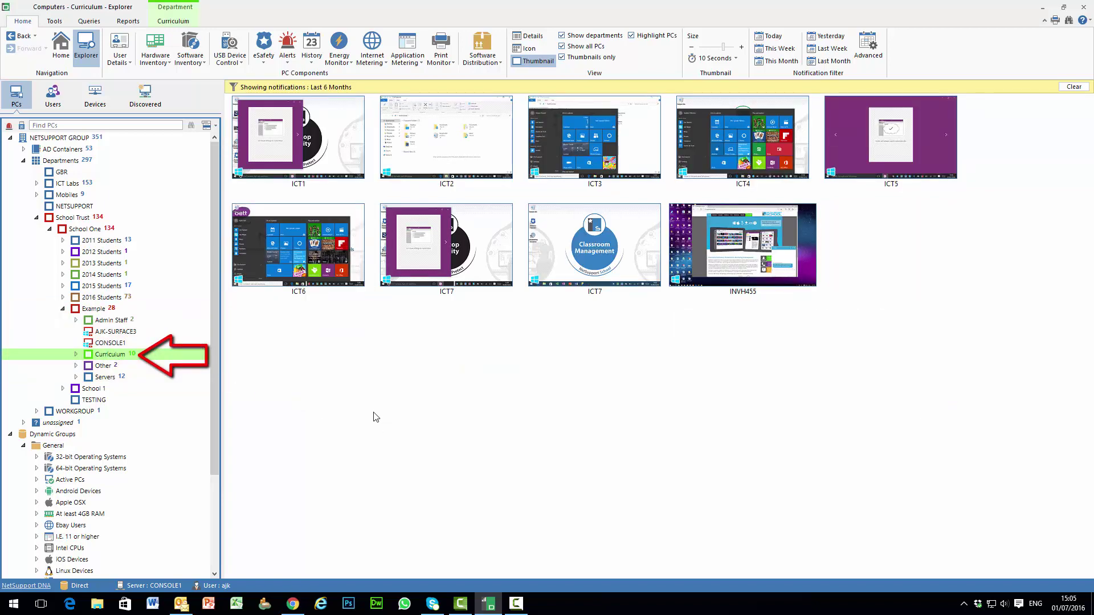
left_click(87, 308)
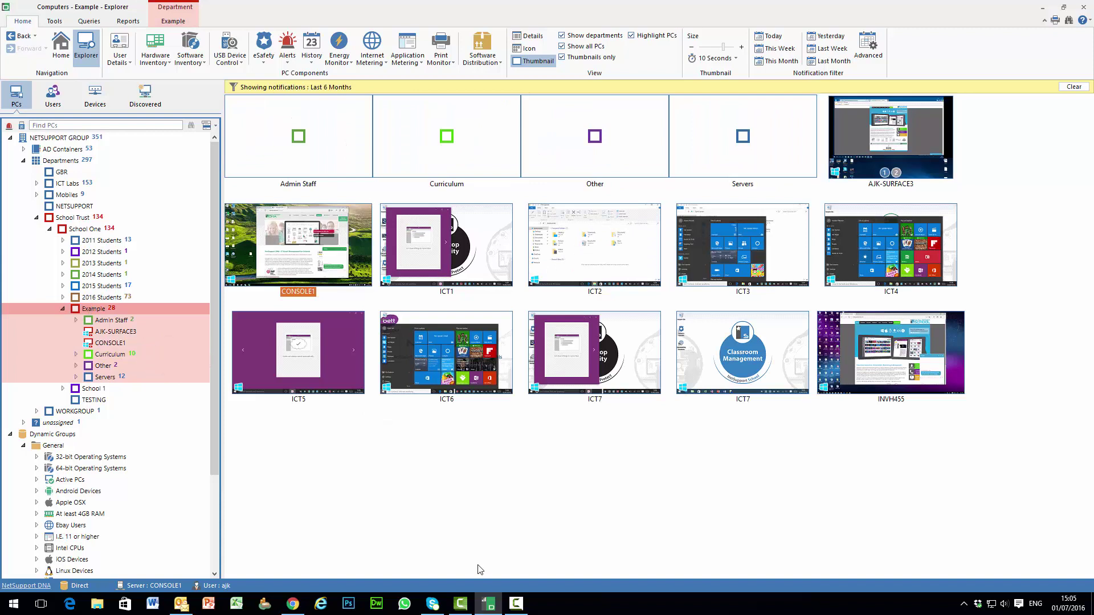
- Enlarge the PC thumbnails with the Size slider, leaving the 10-second refresh interval unchanged
left_click(735, 59)
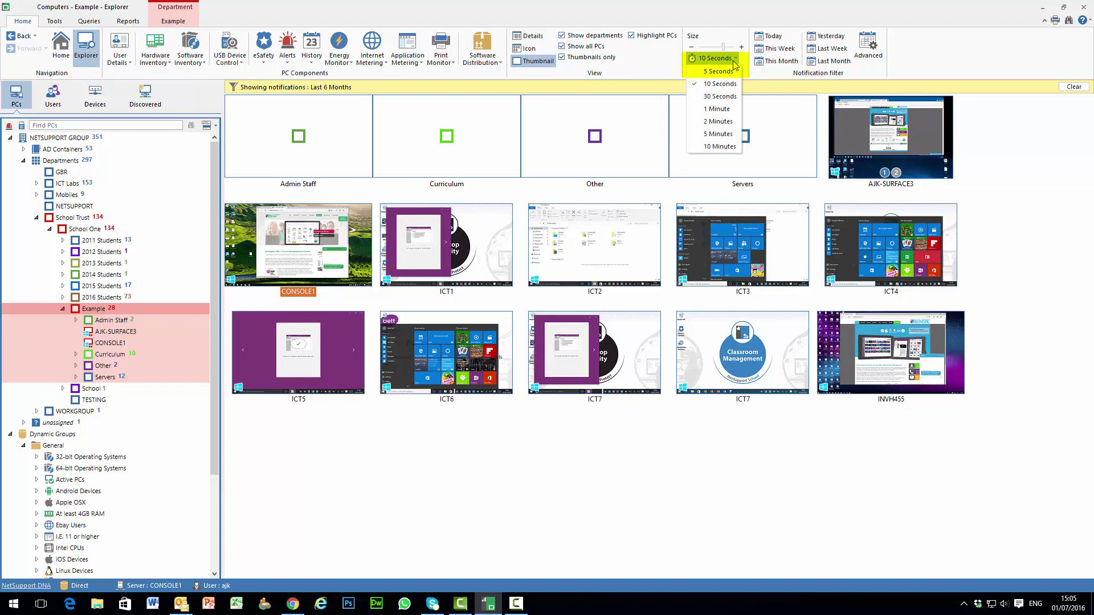
left_click(721, 84)
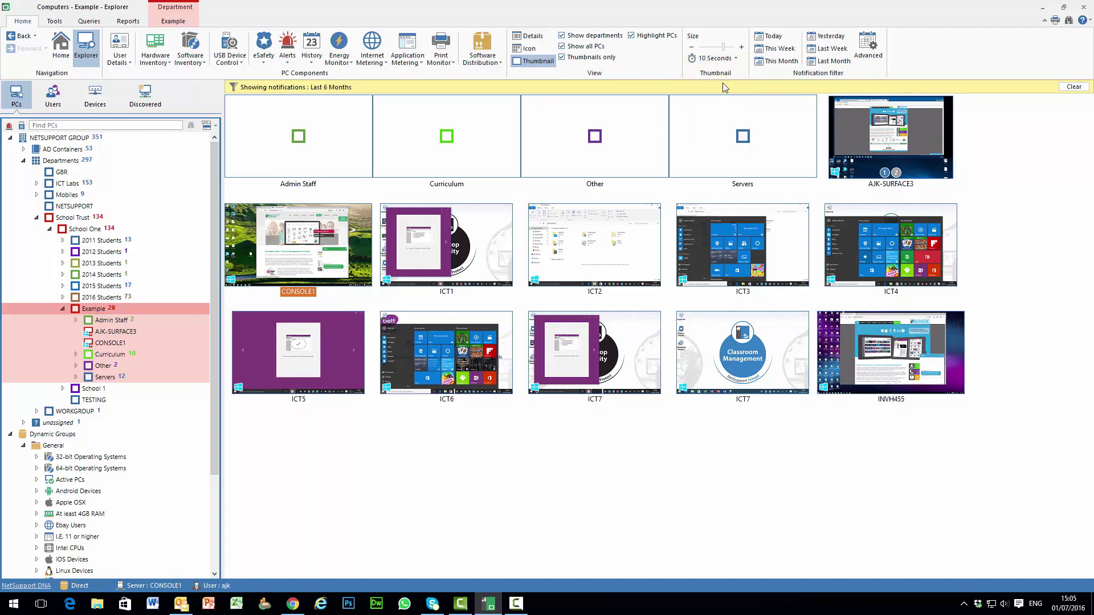
left_click_drag(724, 51, 729, 53)
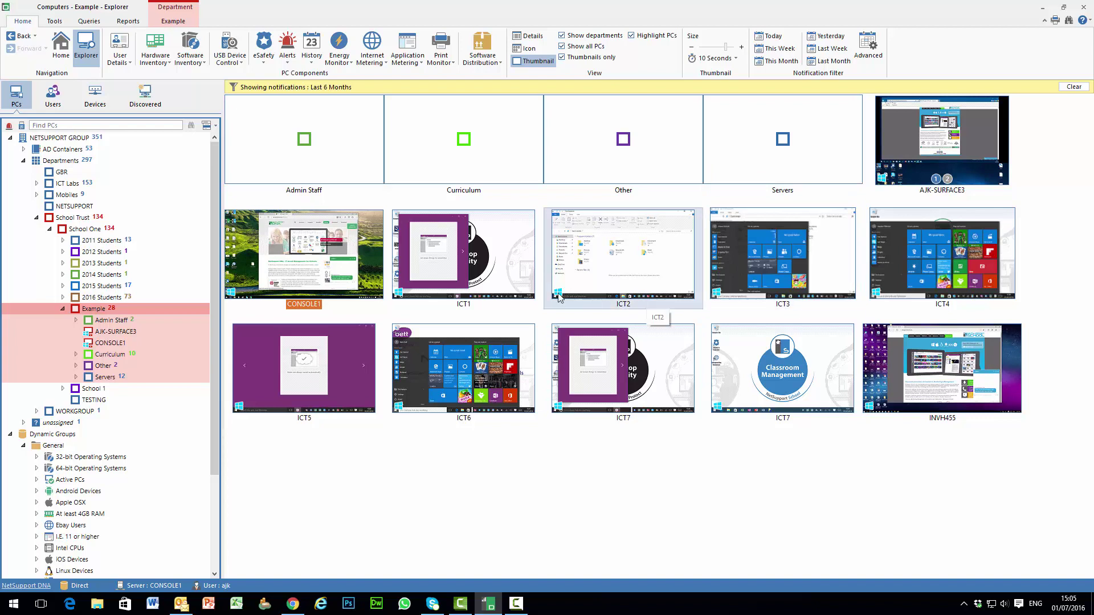
- Label PCs with PC Name and Last Logon Name
left_click(216, 125)
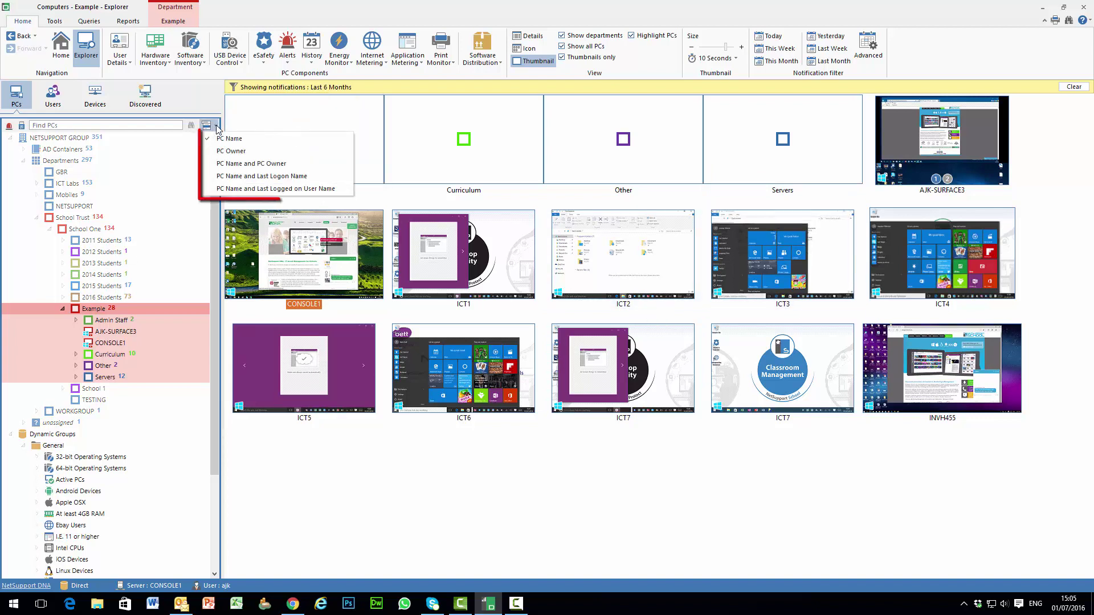
left_click(228, 176)
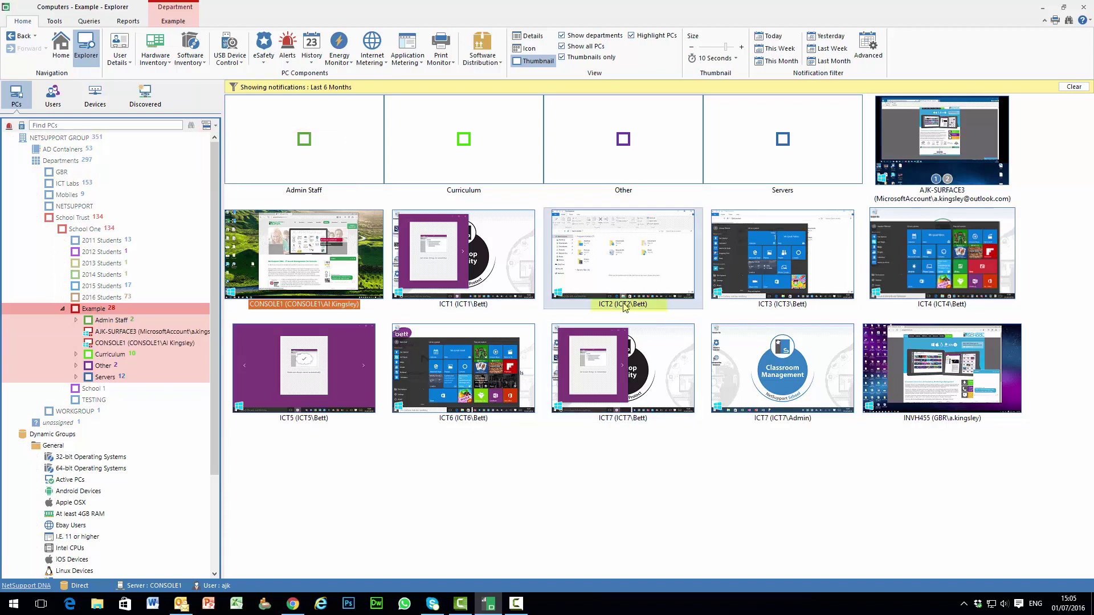
left_click(215, 125)
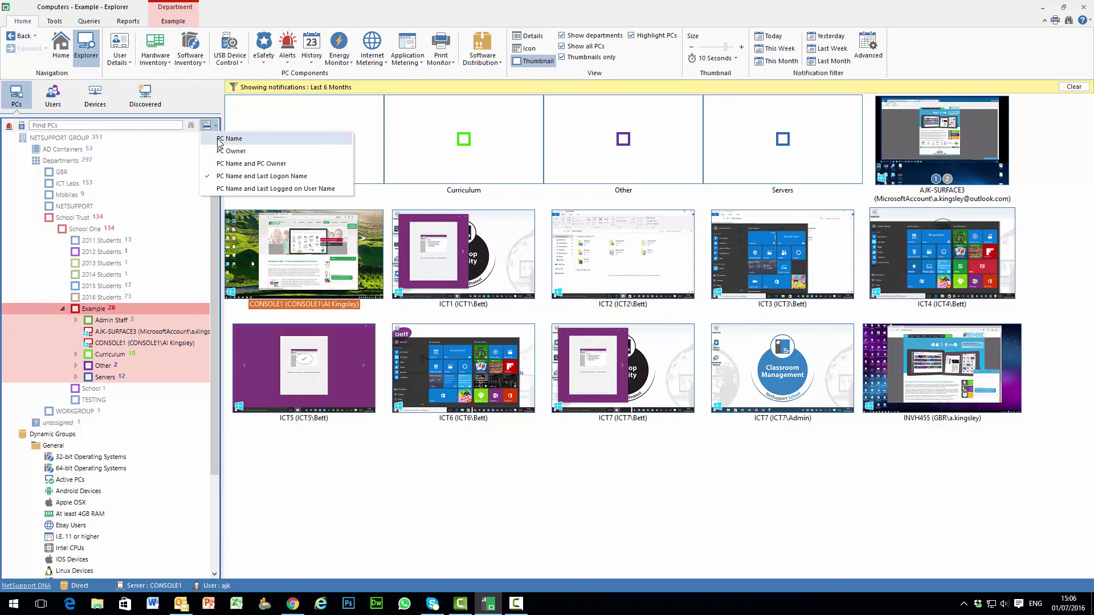
- Revert labels to PC Name only, inspect AJK-SURFACE3's two monitors, then return to Example
left_click(216, 139)
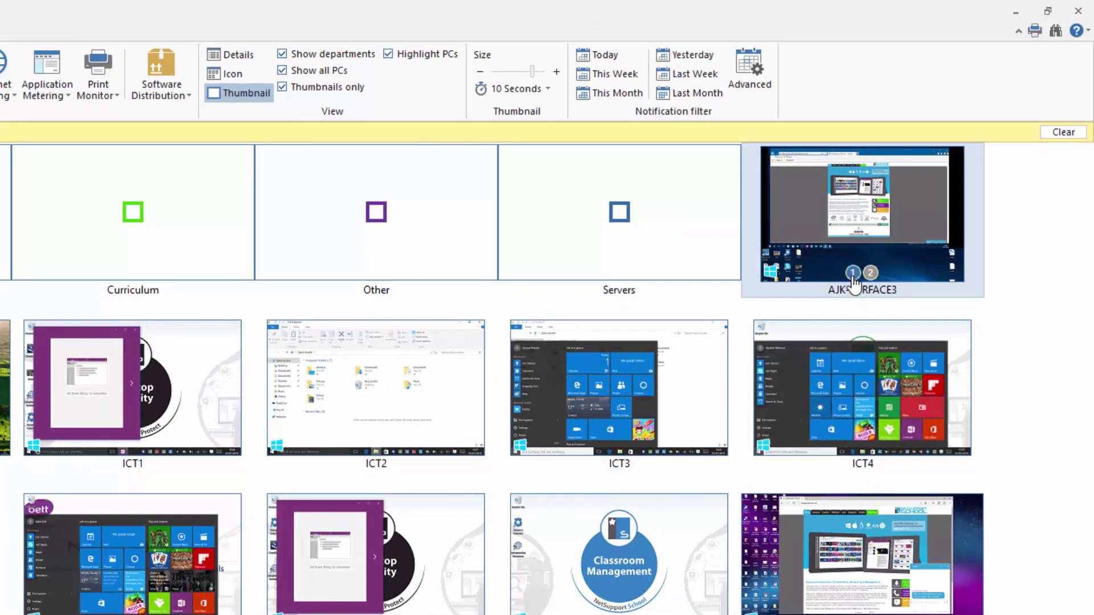
left_click(870, 275)
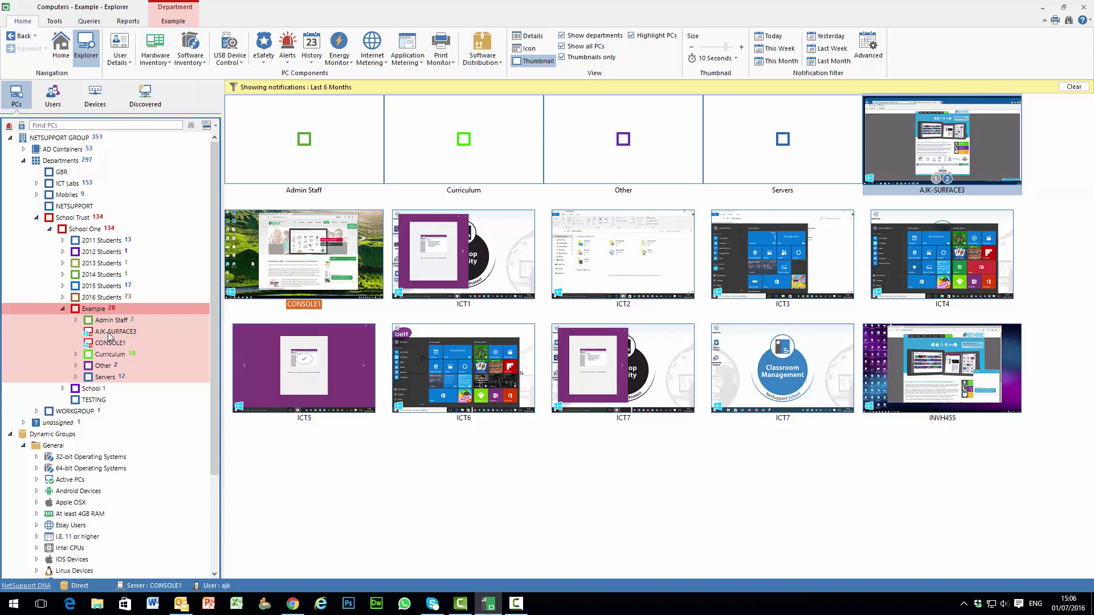
left_click(110, 333)
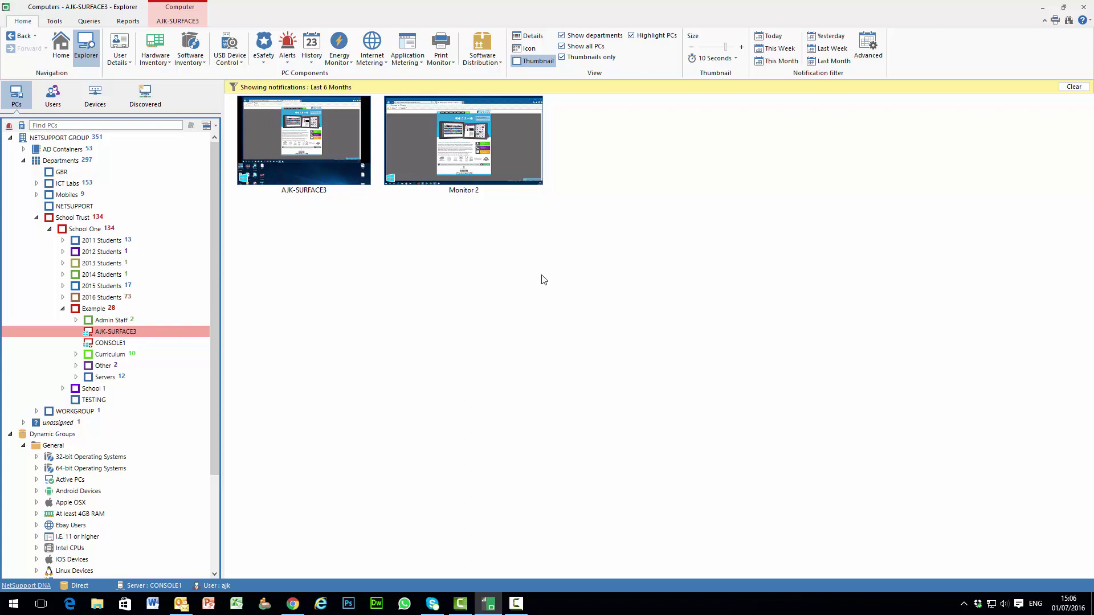
left_click(91, 310)
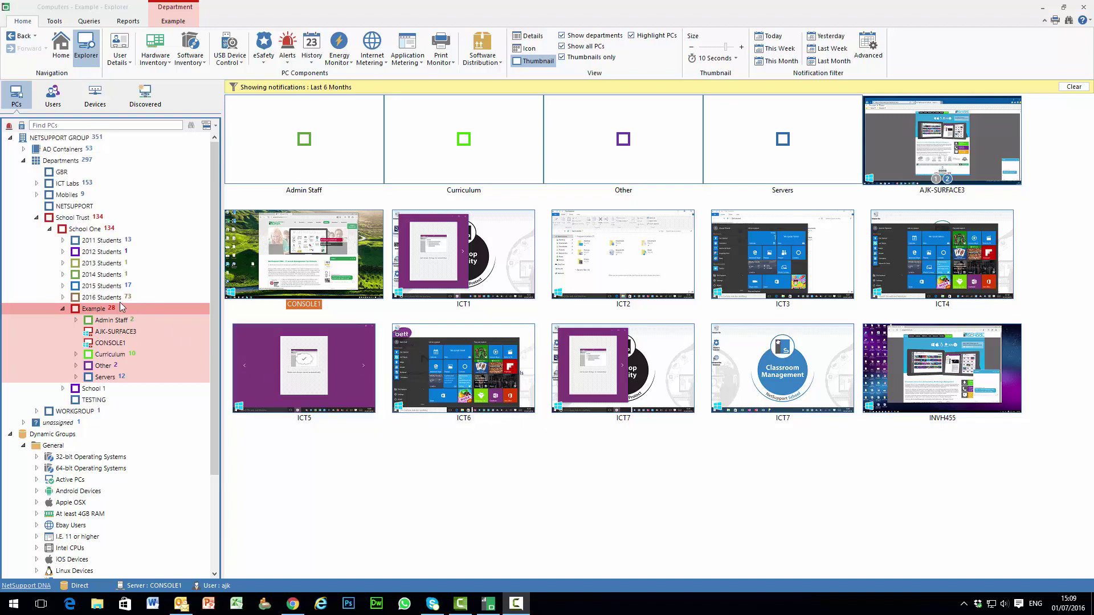
left_click(110, 354)
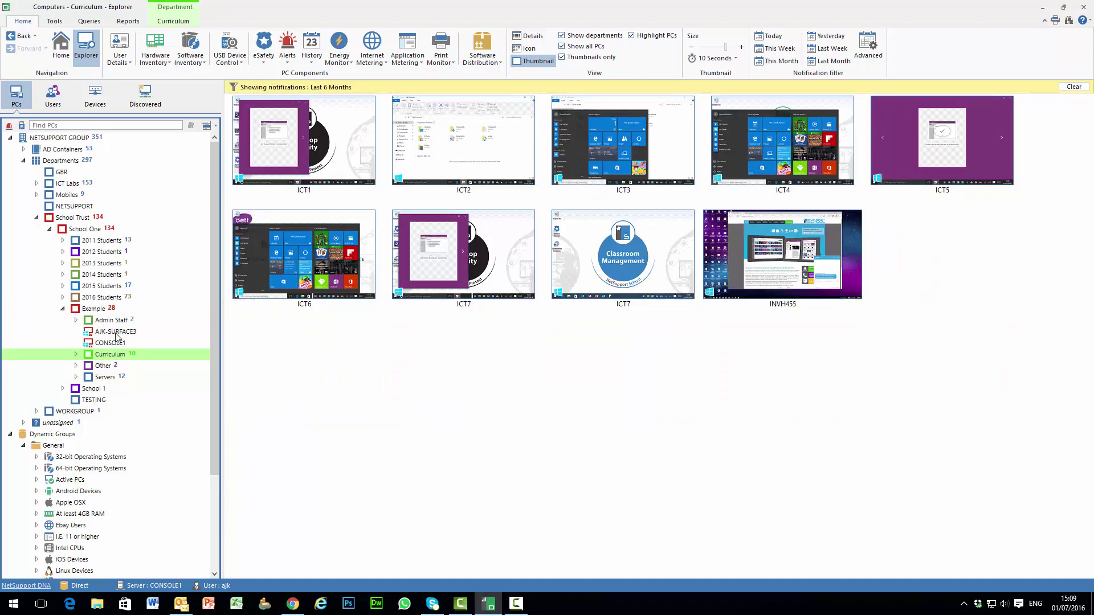
left_click(55, 22)
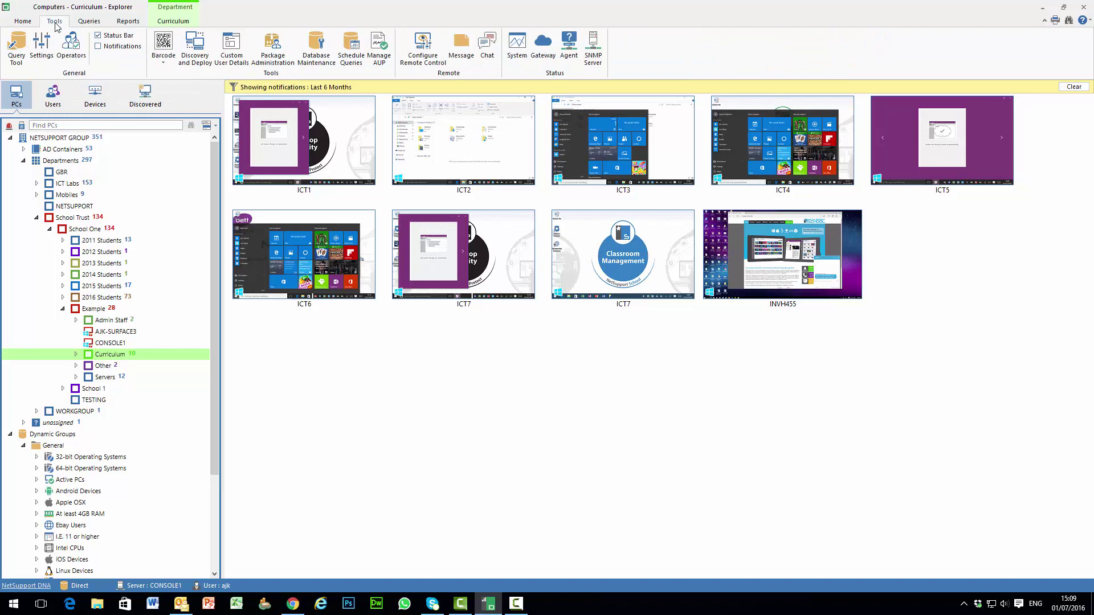
left_click(42, 48)
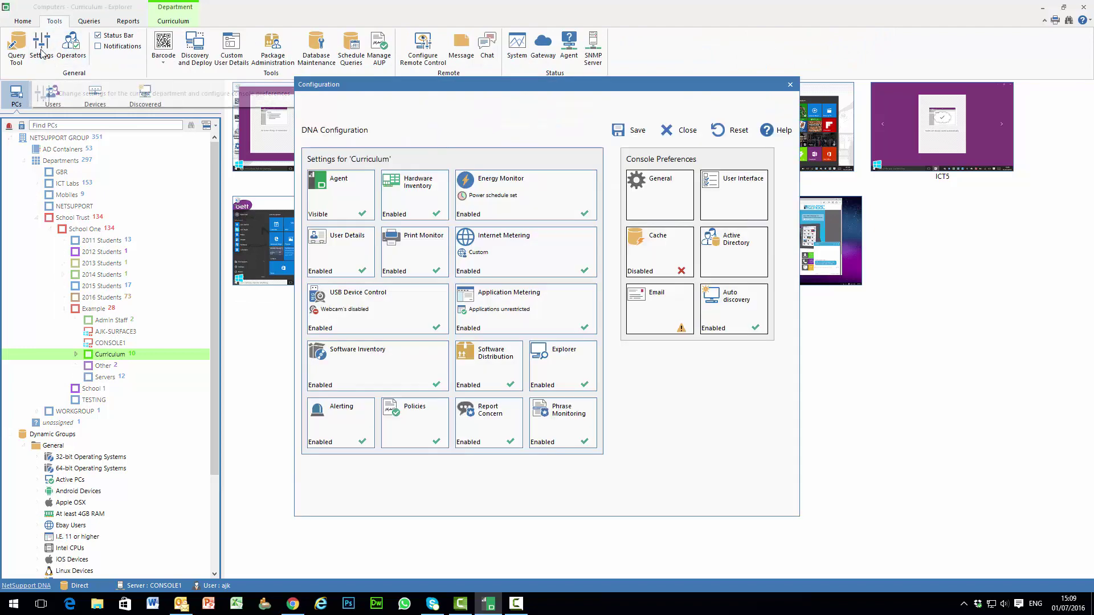
left_click(564, 367)
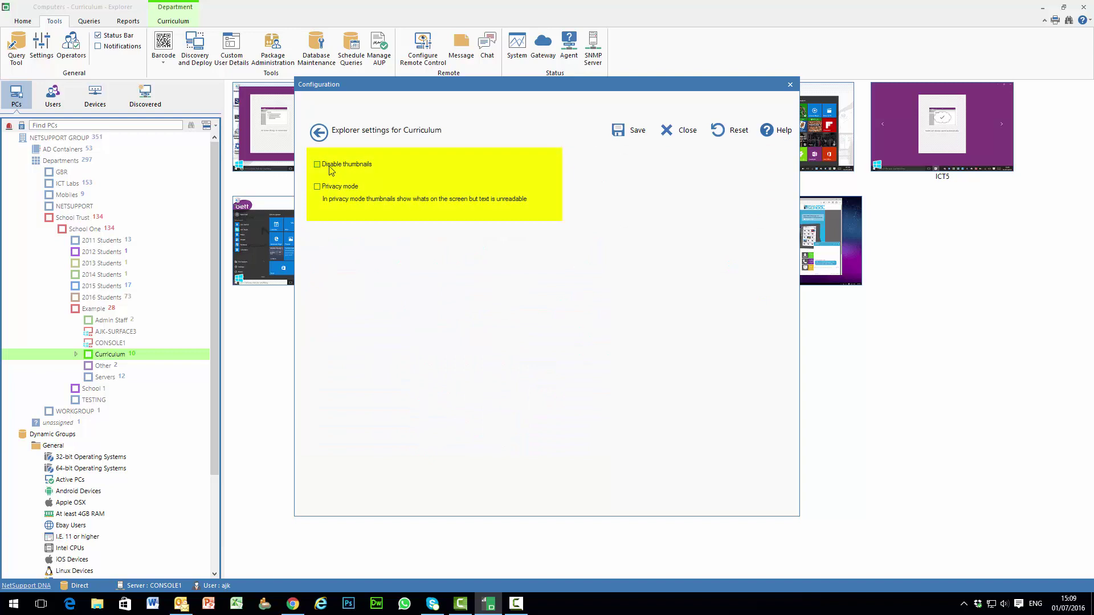
left_click(317, 187)
left_click(632, 132)
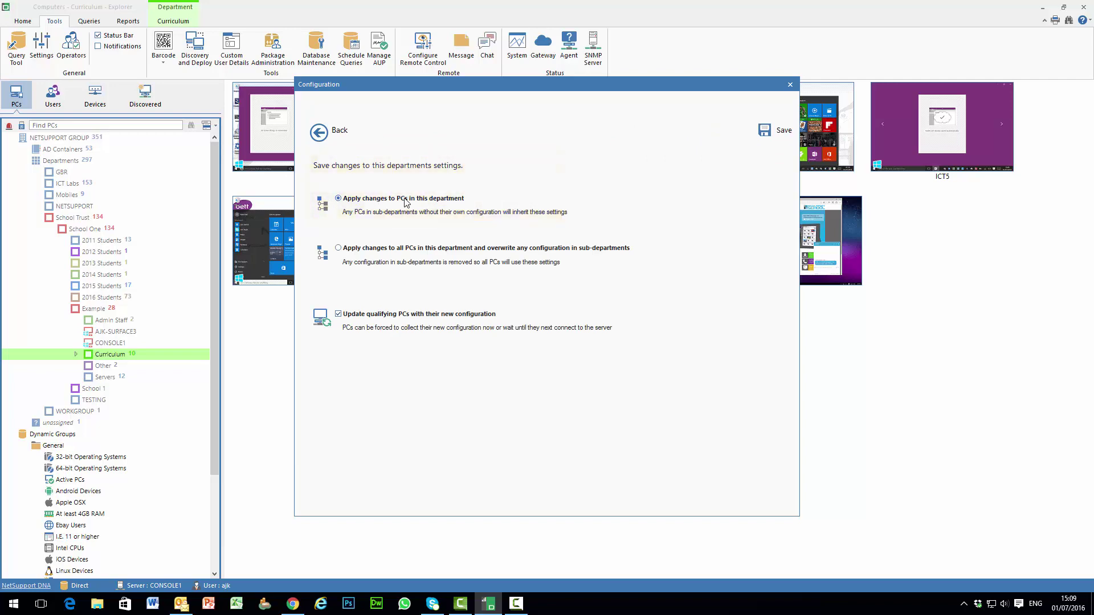
left_click(784, 132)
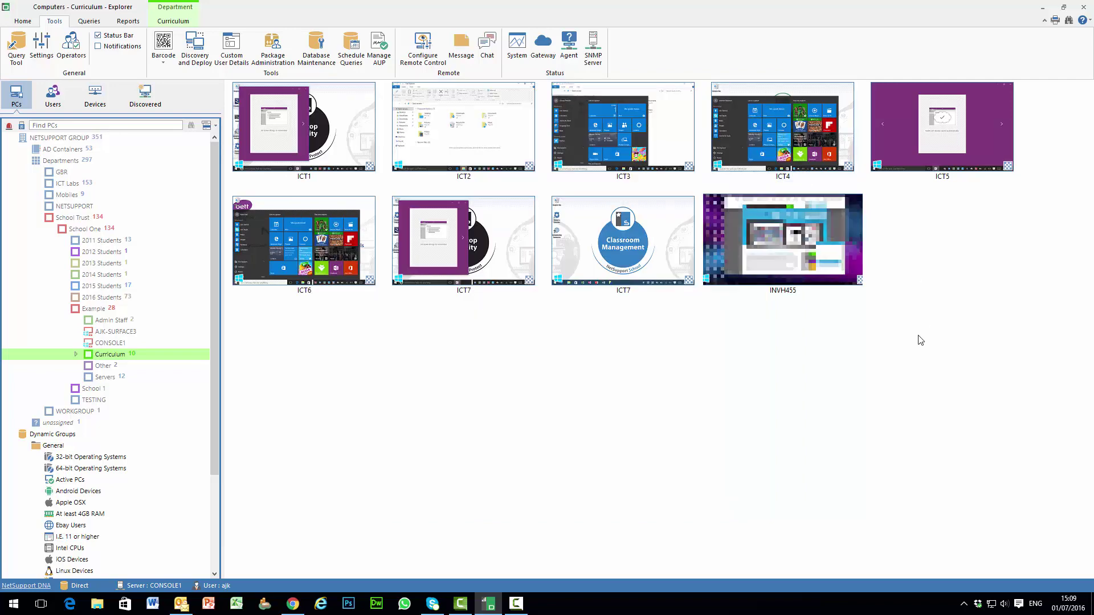
key("BackSpace")
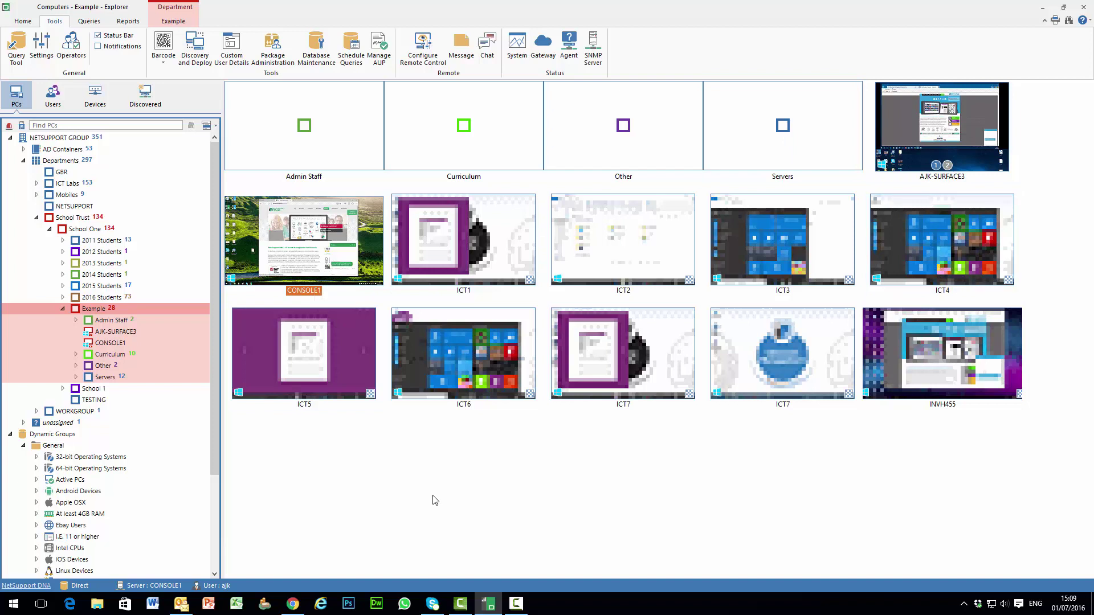
- Show Example's PCs in Icon view, labelled by PC Name only
left_click(23, 22)
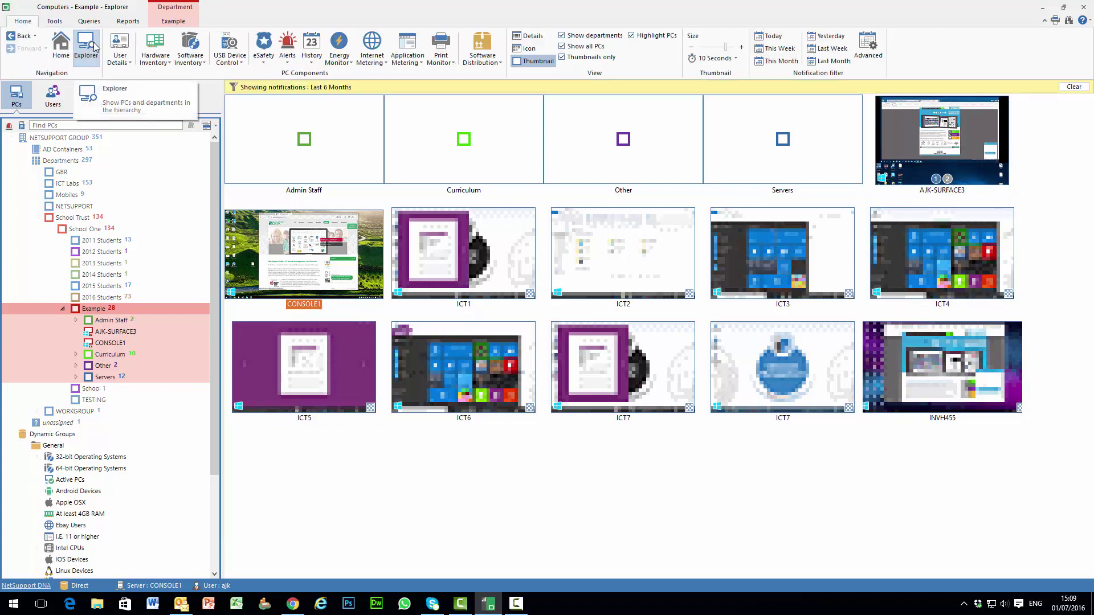
left_click(529, 50)
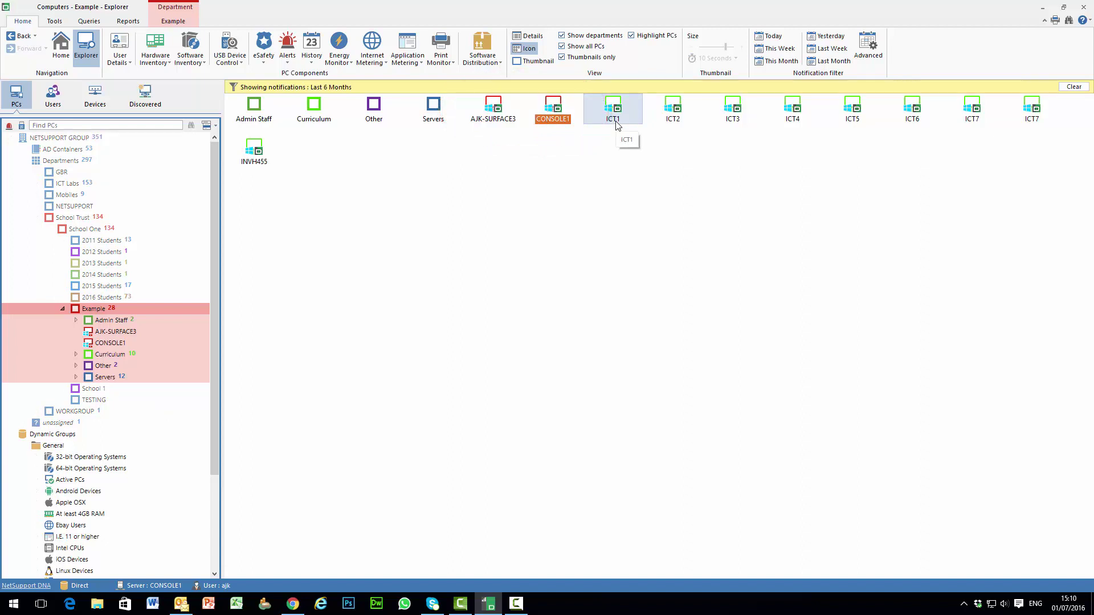
left_click(216, 125)
left_click(232, 180)
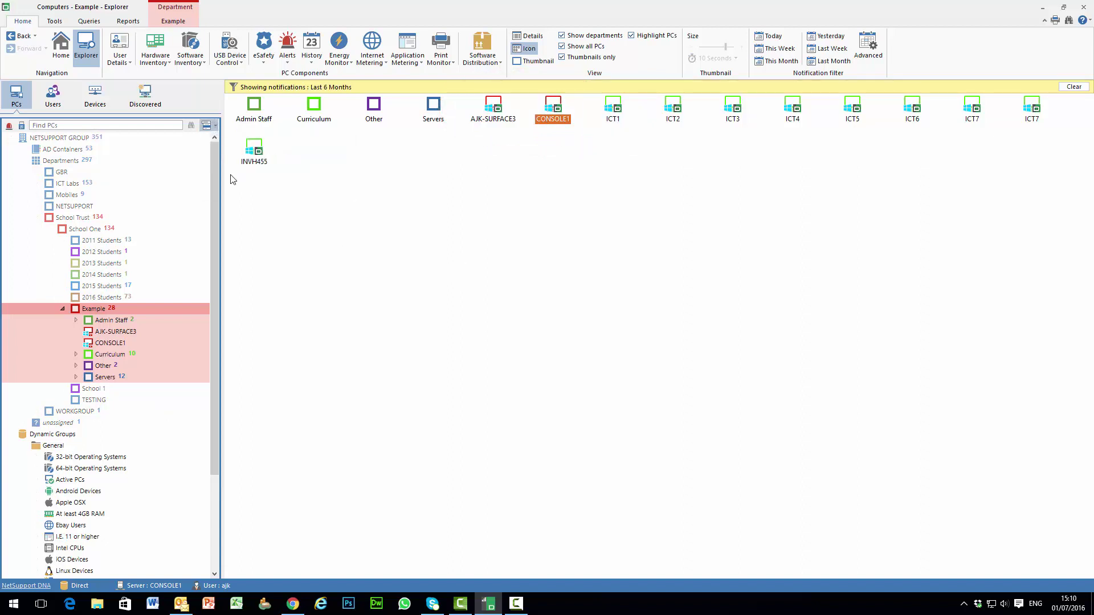
left_click(215, 125)
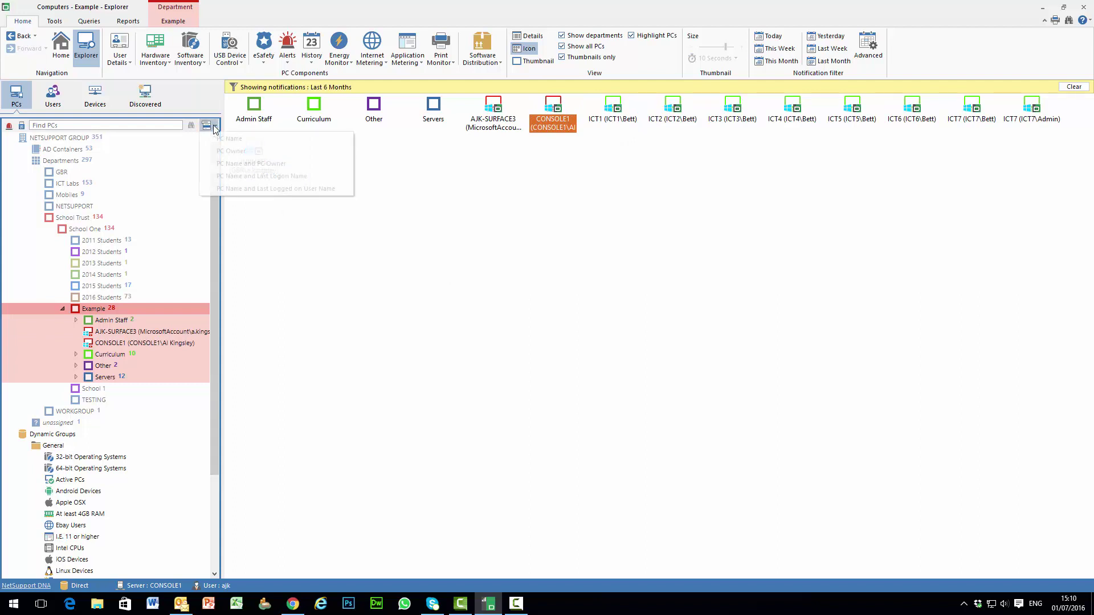
left_click(221, 139)
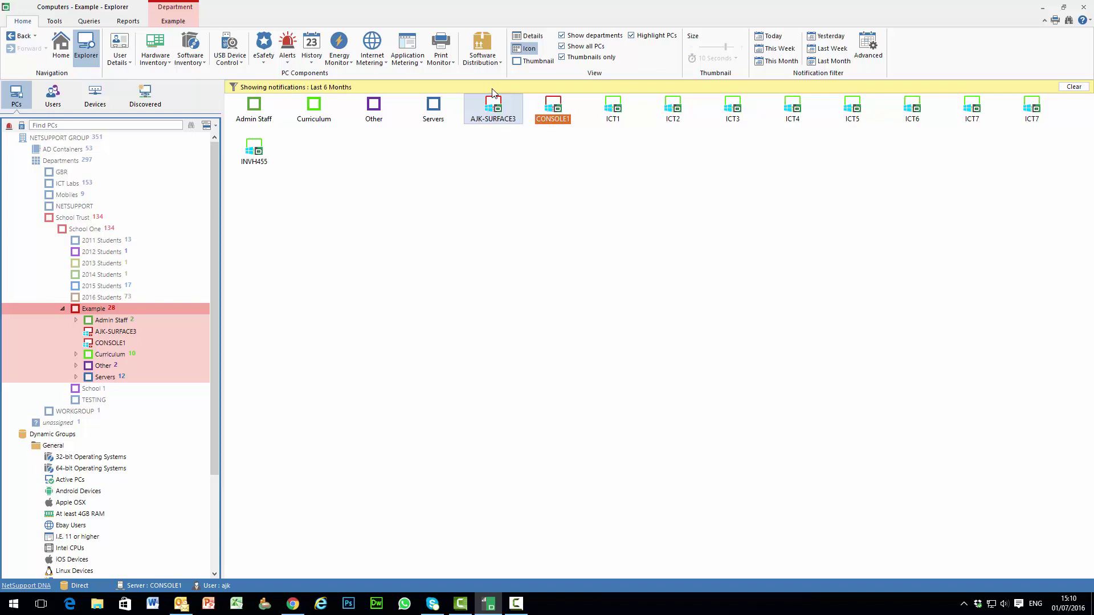
- Switch to Details view listing address, last connected, operating system, notifications and active policies
left_click(525, 37)
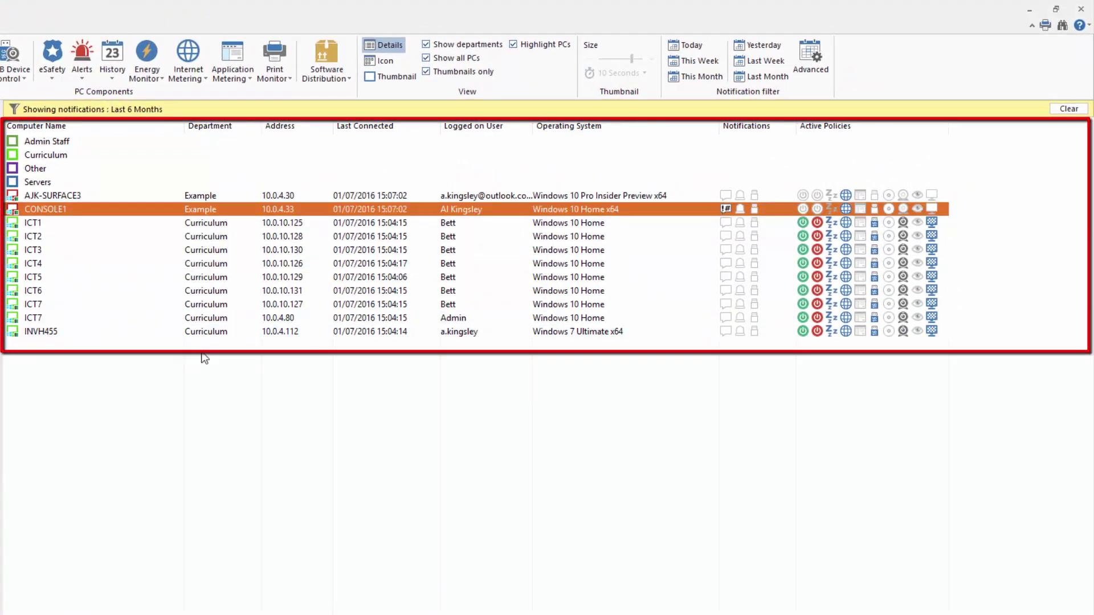
mouse_move(275, 337)
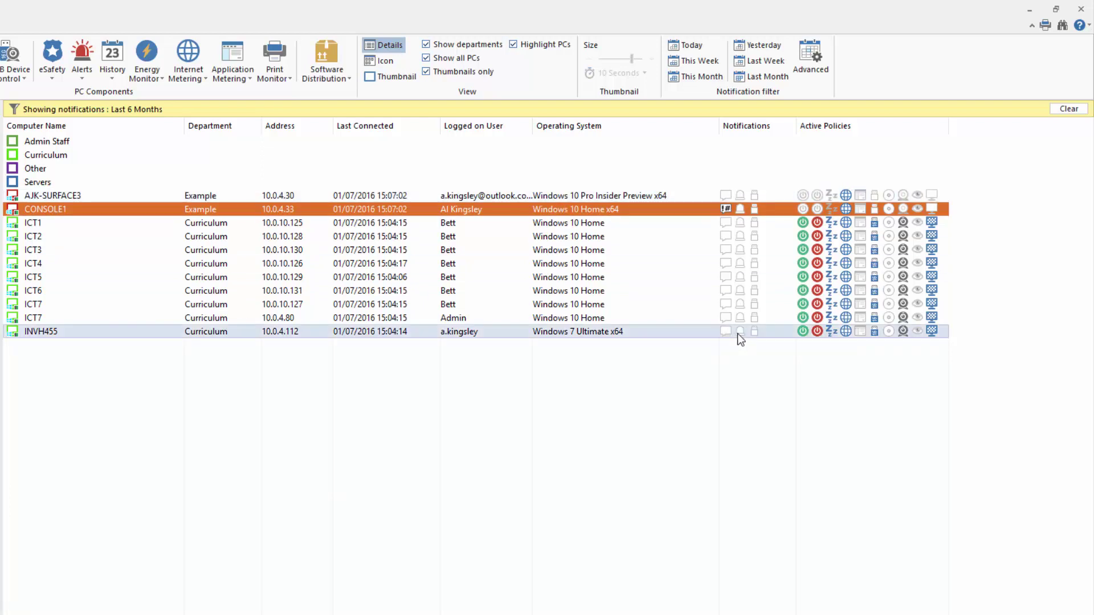
mouse_move(757, 339)
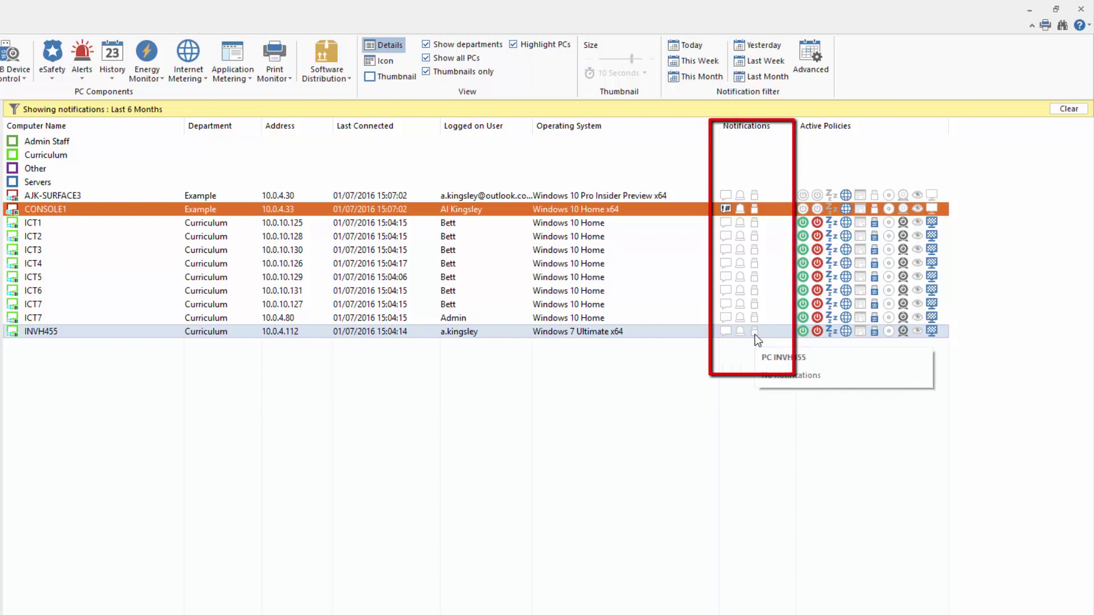
mouse_move(727, 216)
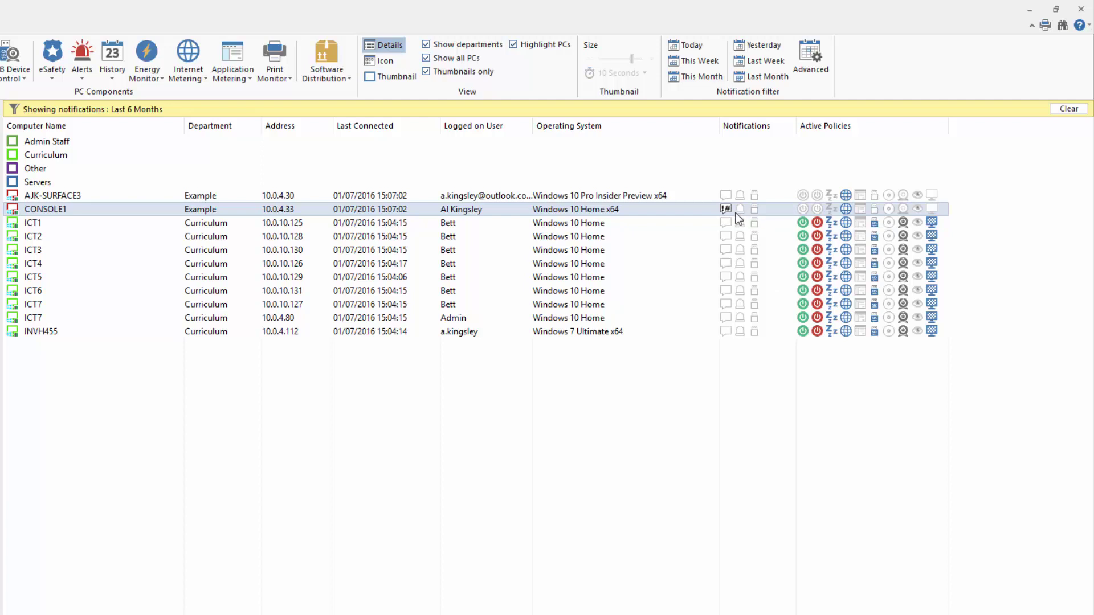
- Select CONSOLE1 in the details table and check its notification and policy icons
left_click(750, 214)
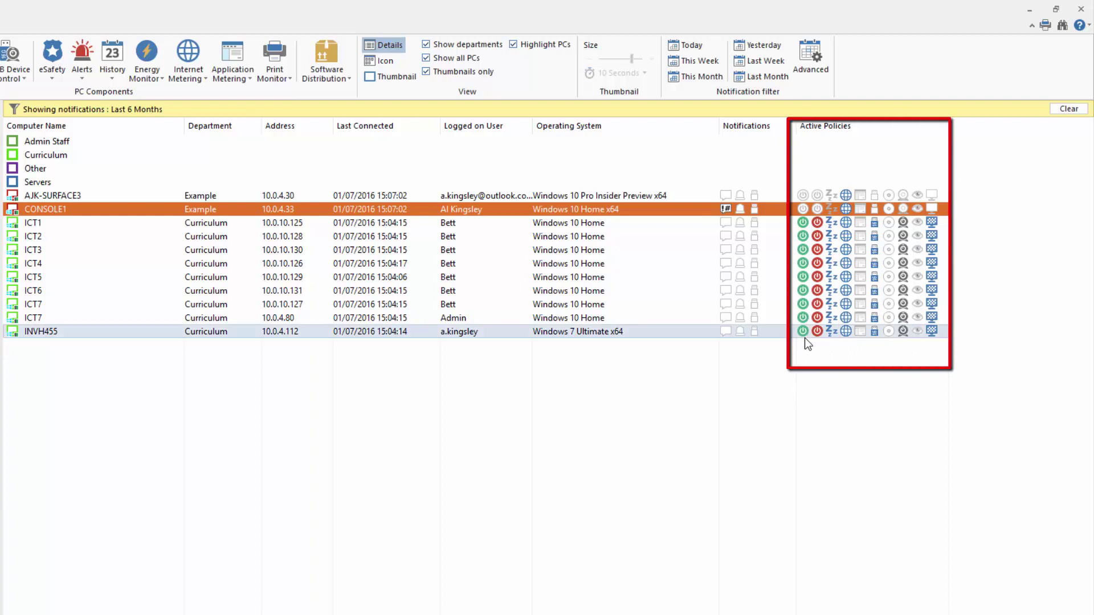
mouse_move(804, 336)
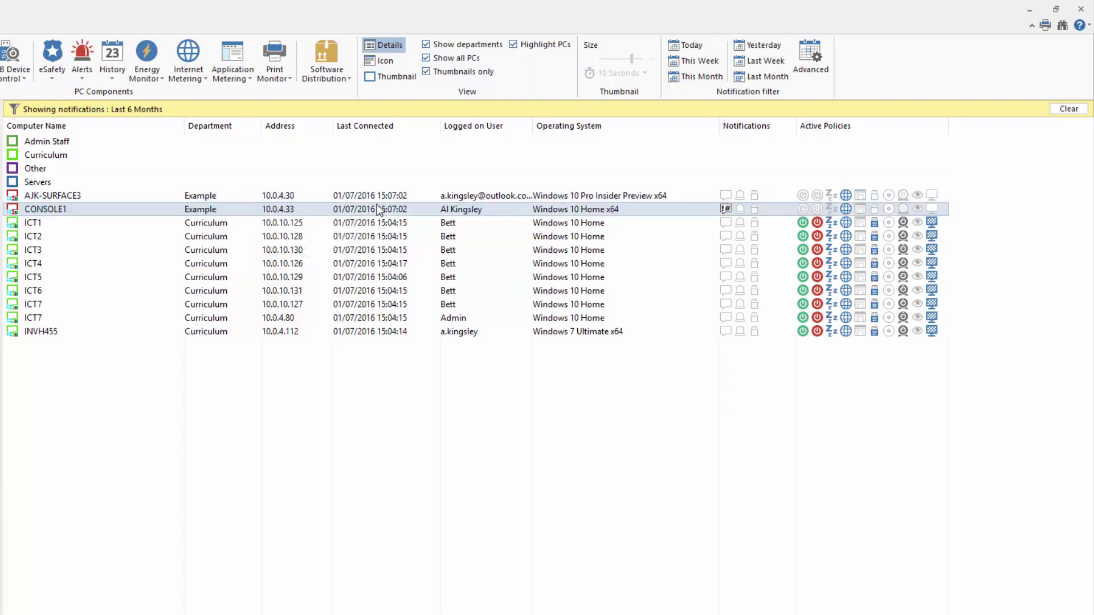
mouse_move(946, 205)
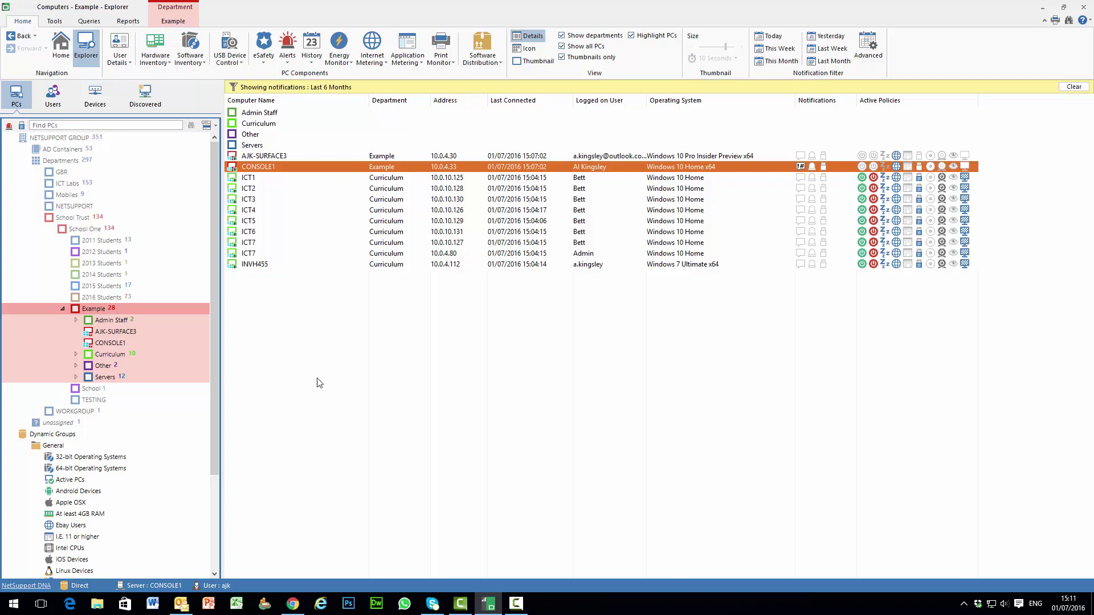
left_click(78, 230)
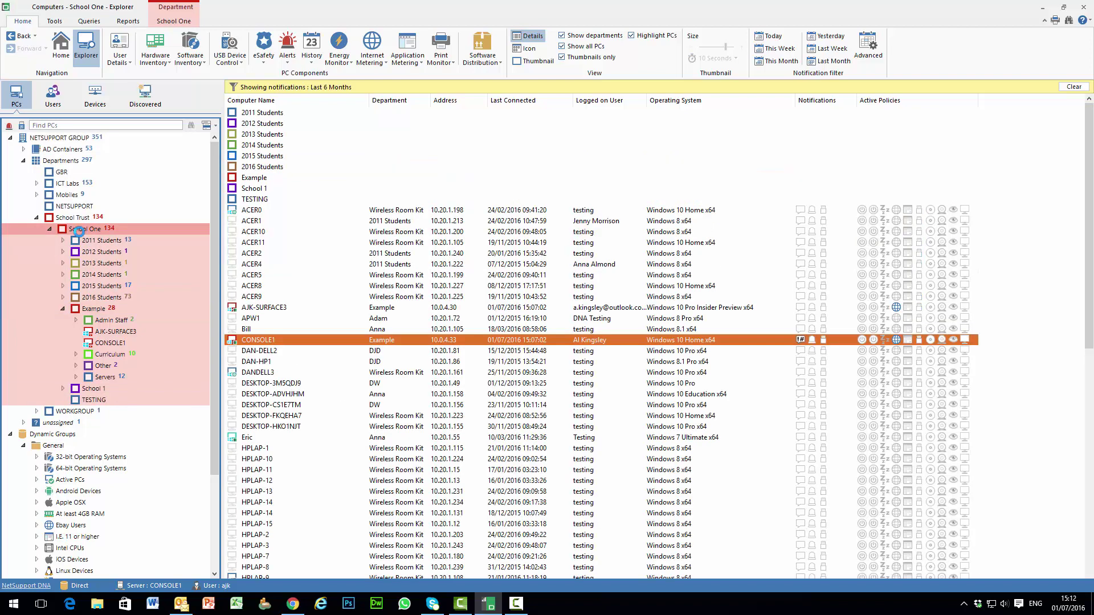
scroll(1028, 387, "down", 2)
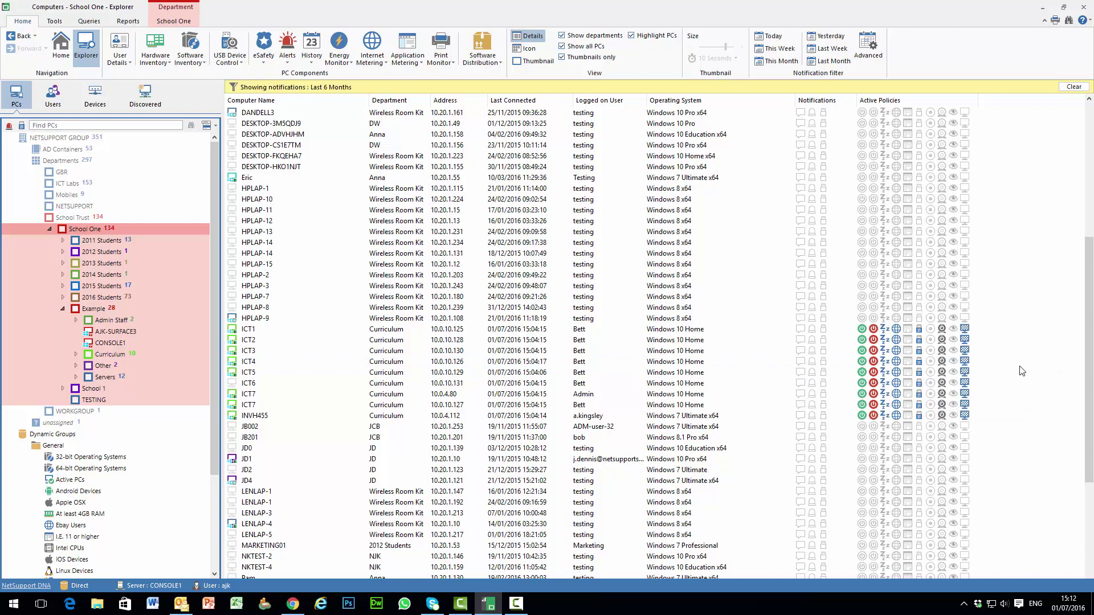
left_click(96, 310)
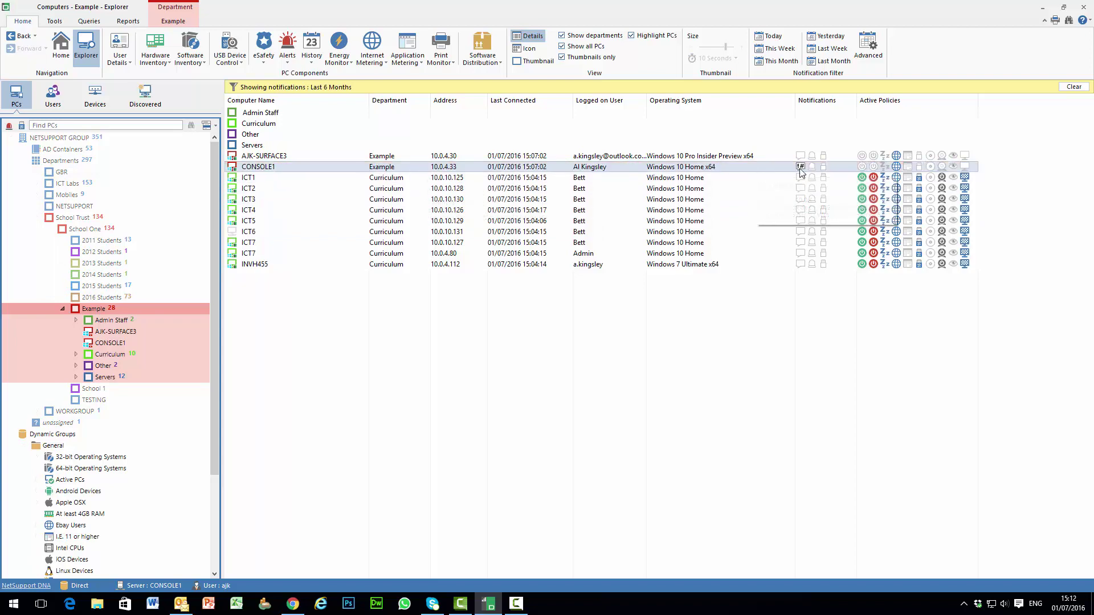
- Browse CONSOLE1's context menu, dismiss it, and switch back to Thumbnail view
right_click(724, 171)
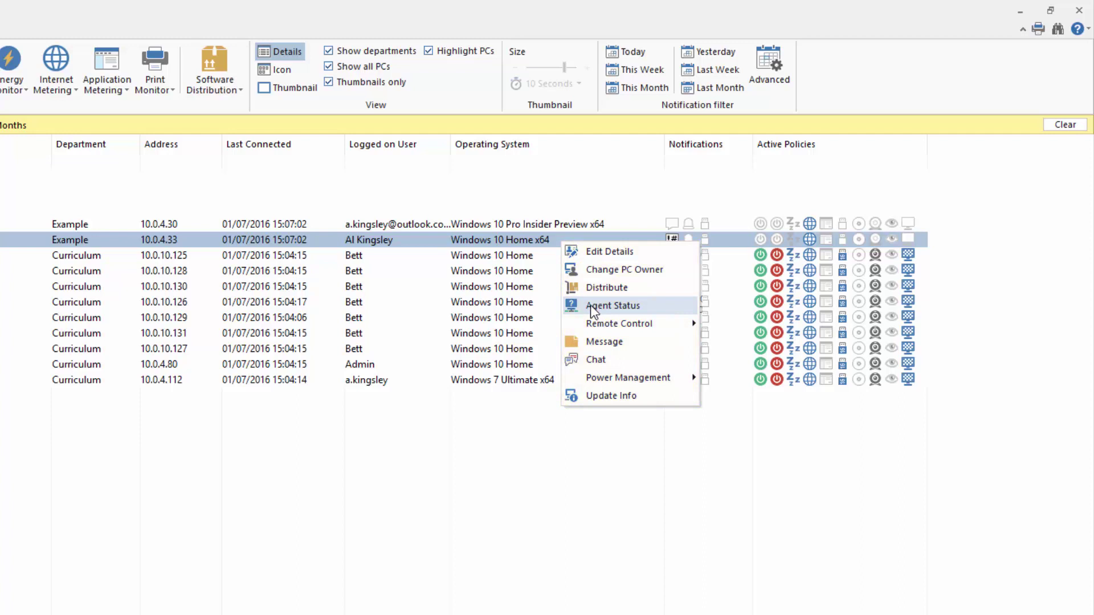
mouse_move(594, 325)
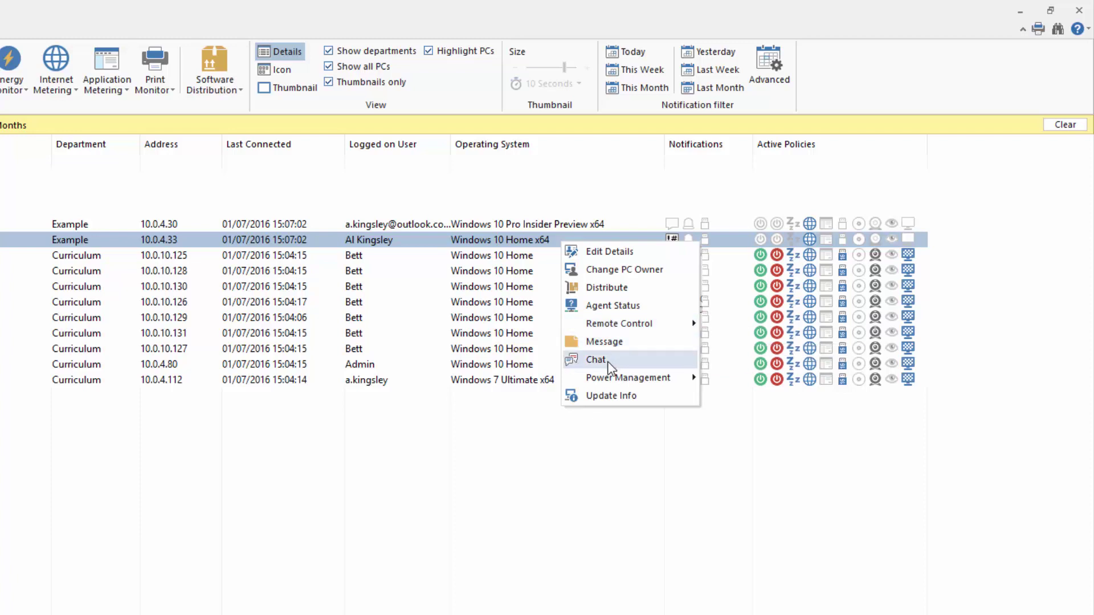
mouse_move(614, 378)
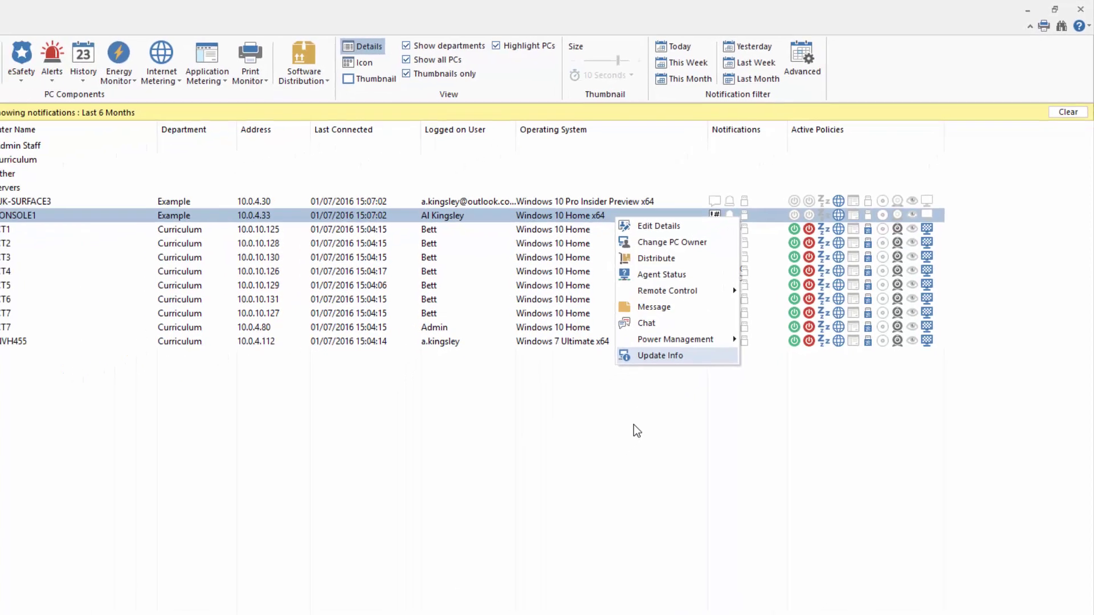
left_click(714, 358)
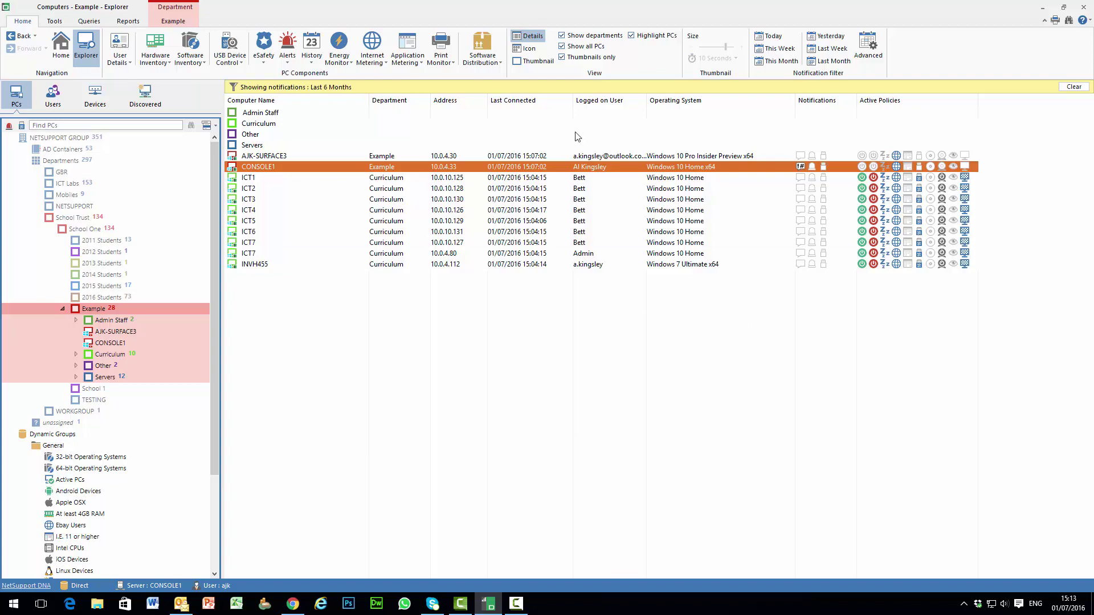
left_click(534, 61)
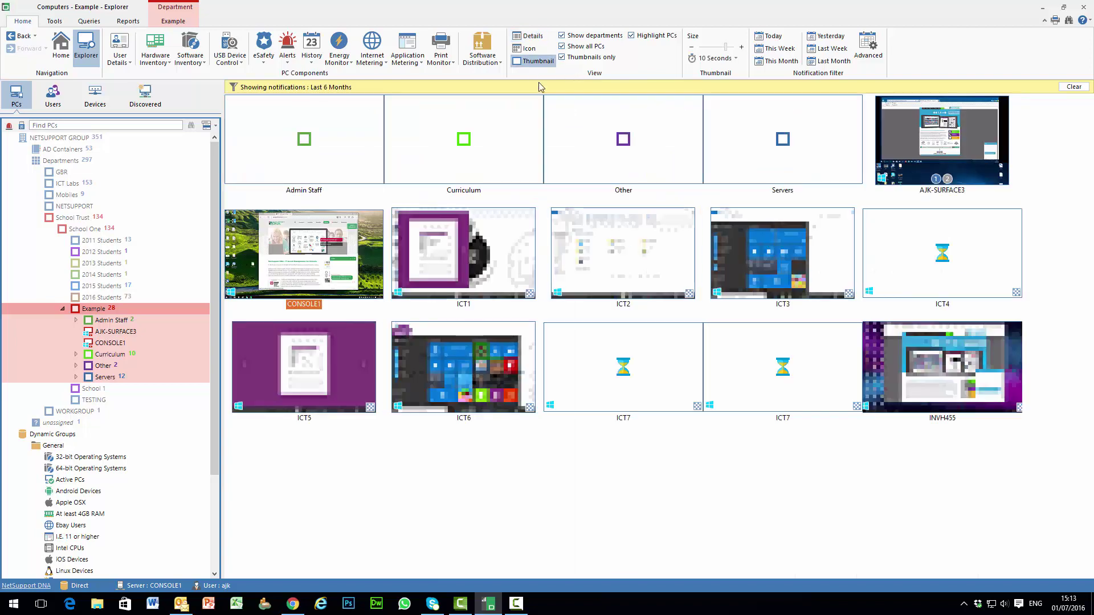